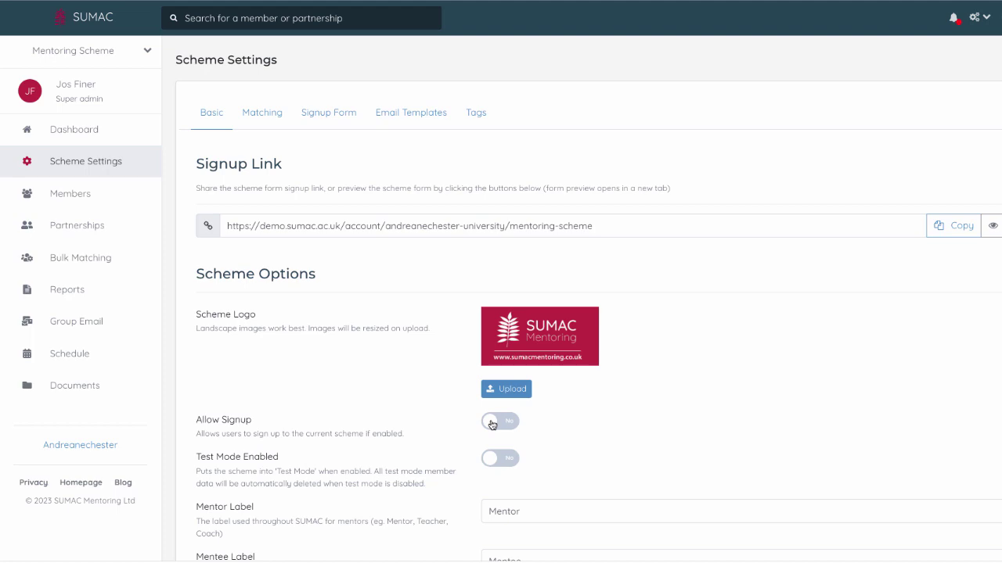
Step: Enable Allow Signup for the mentoring scheme and copy its signup link
left_click(491, 424)
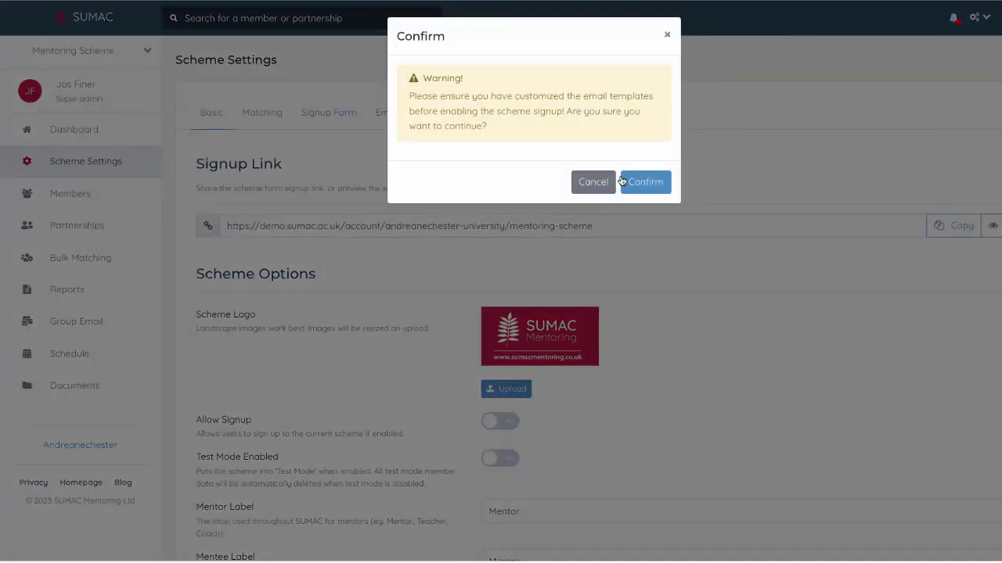
left_click(644, 183)
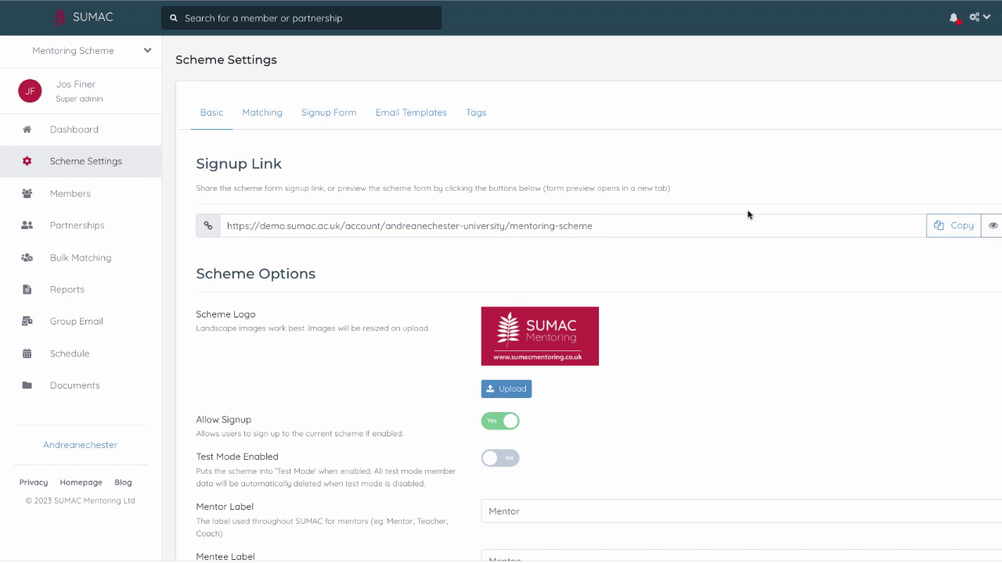
left_click(955, 227)
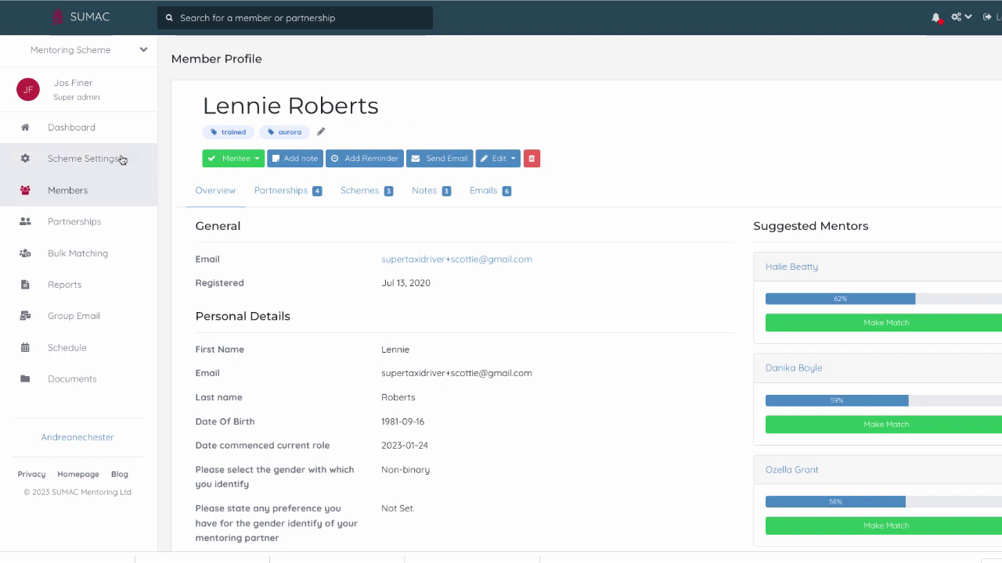
Step: Filter the Members list to member type Mentee with availability set to Available
left_click(85, 192)
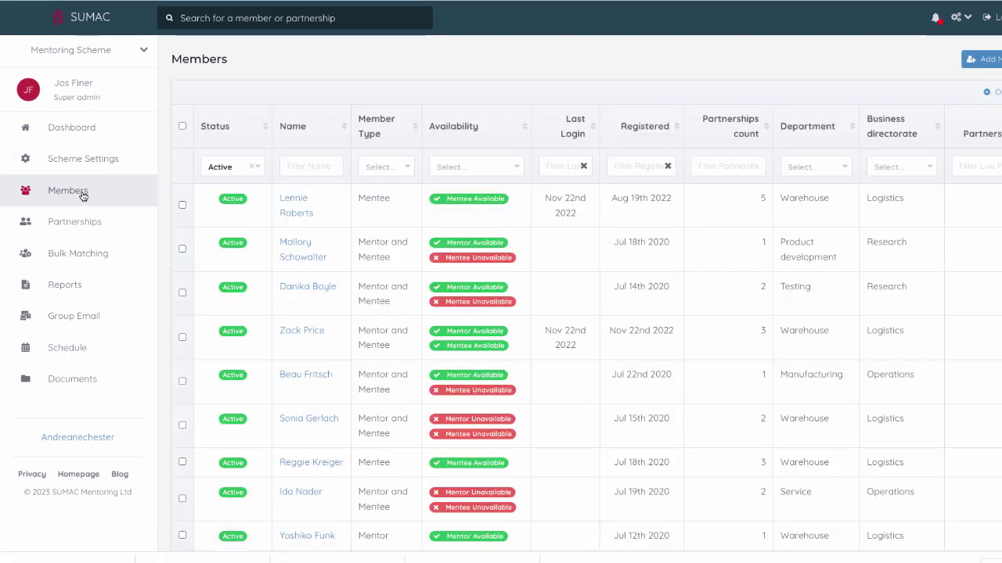
left_click(408, 167)
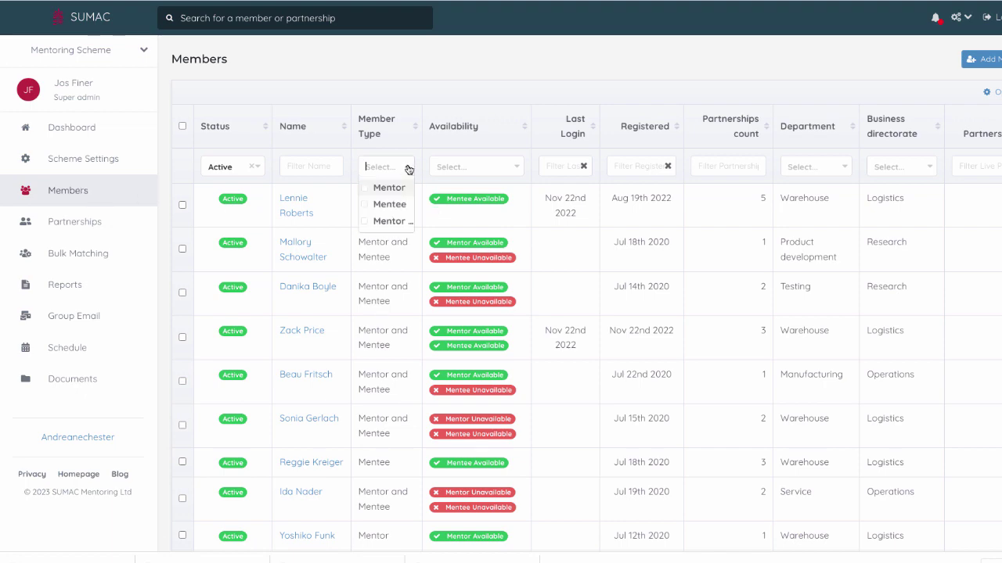
left_click(387, 204)
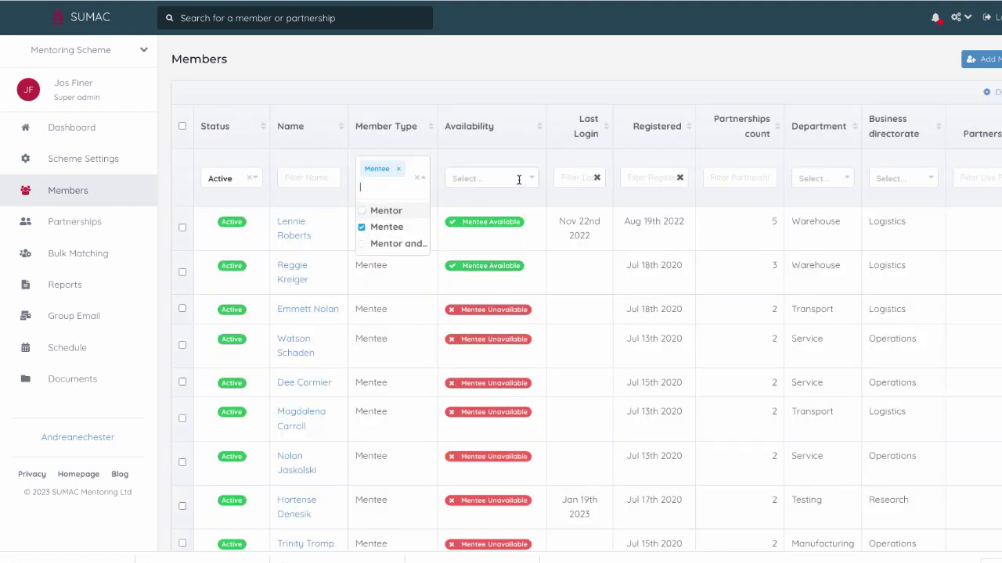
left_click(520, 179)
left_click(474, 199)
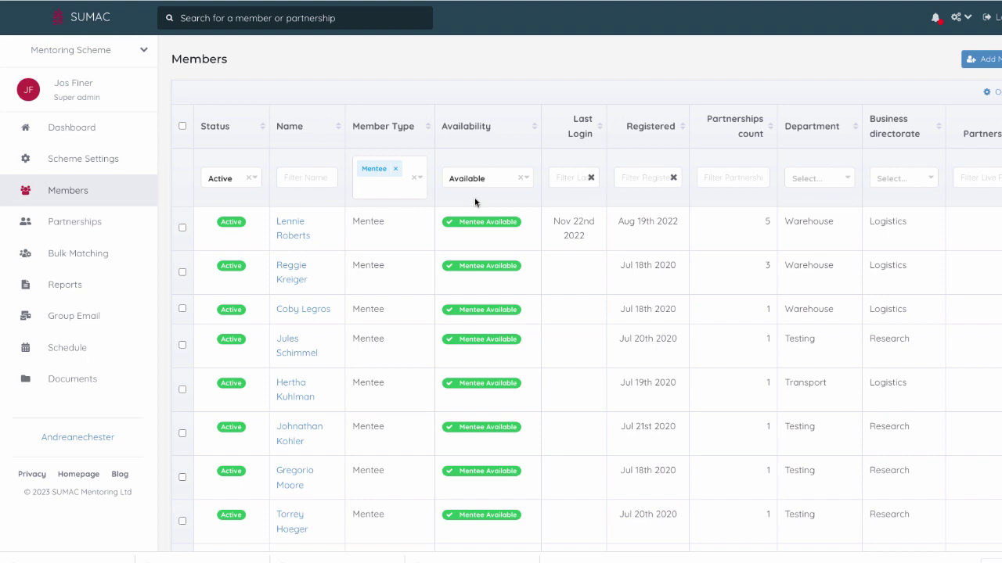
Step: Set the filtered members table to show all rows per page
scroll(474, 202, "down", 2)
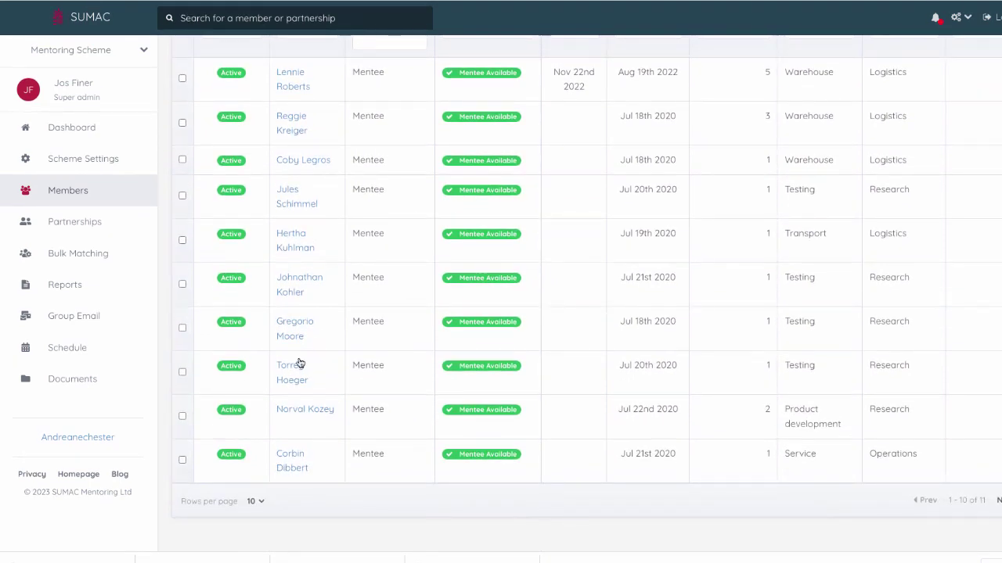
left_click(261, 504)
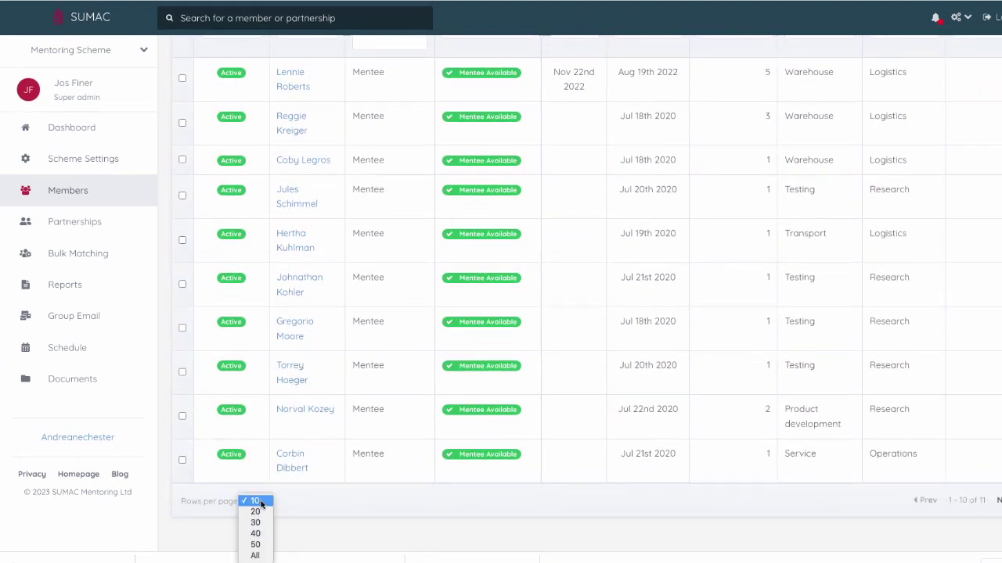
left_click(253, 556)
scroll(528, 384, "up", 2)
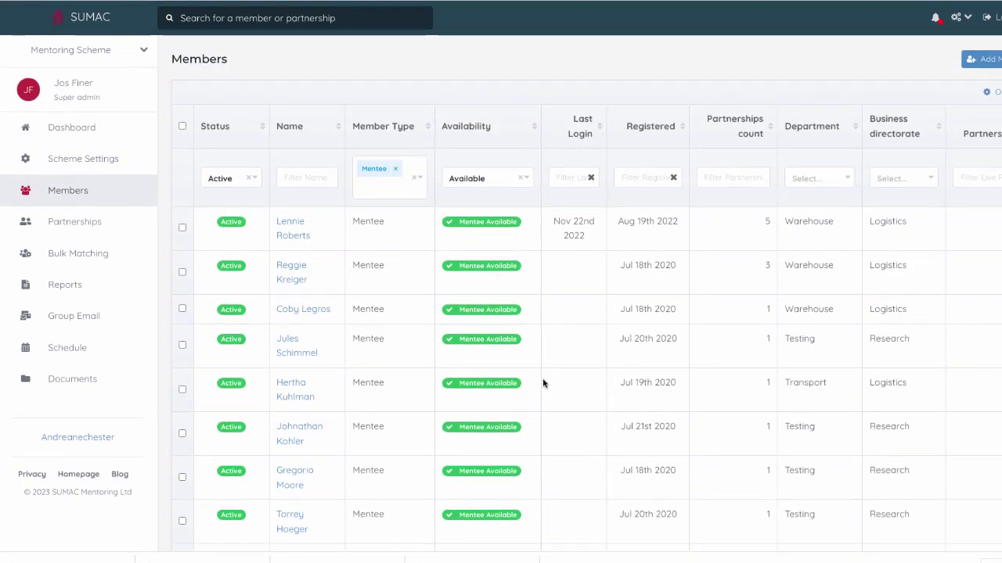
Step: Open the first listed mentee's profile, match them with the top suggested mentor and confirm the match
left_click(297, 239)
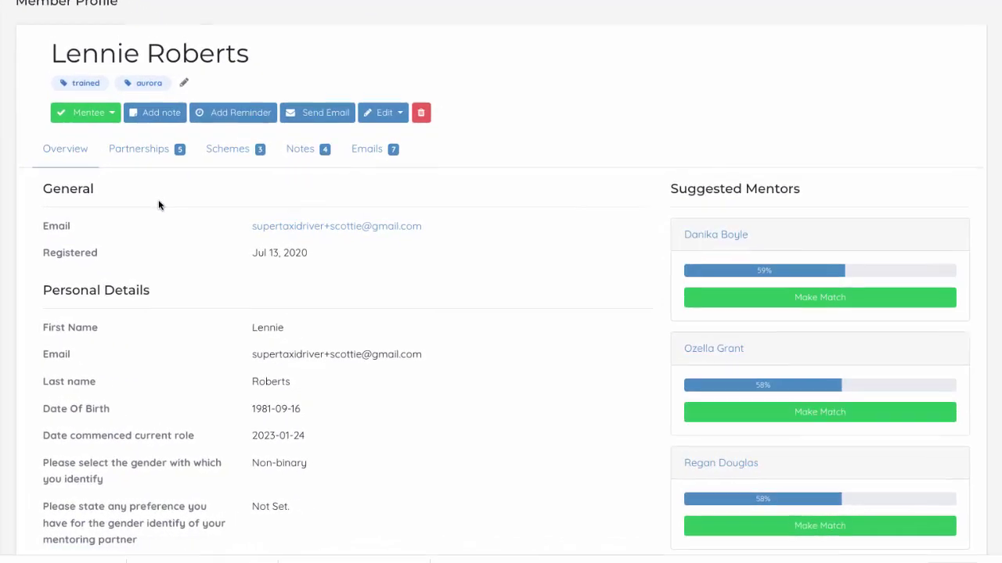
scroll(504, 340, "down", 3)
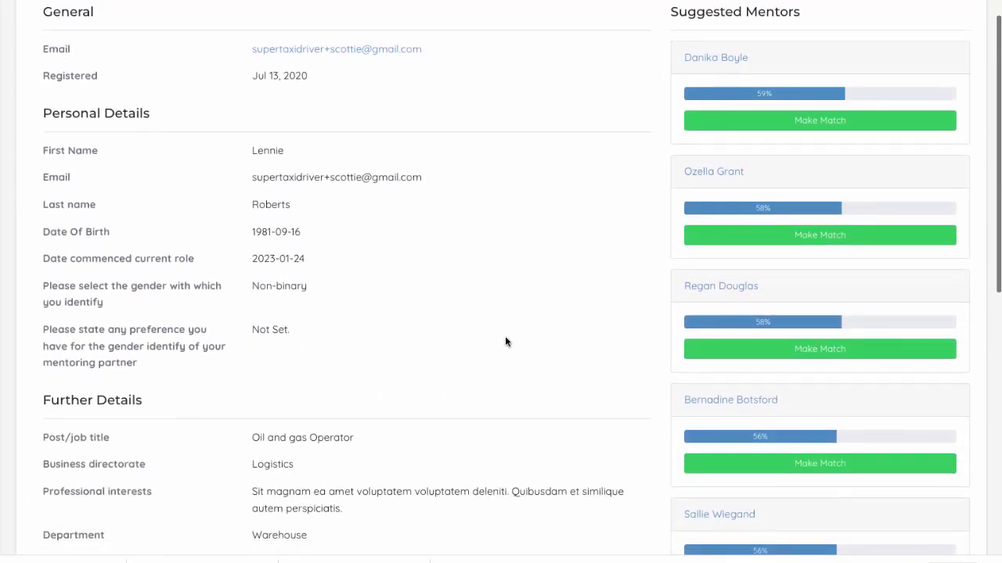
scroll(505, 341, "down", 1)
scroll(505, 341, "up", 1)
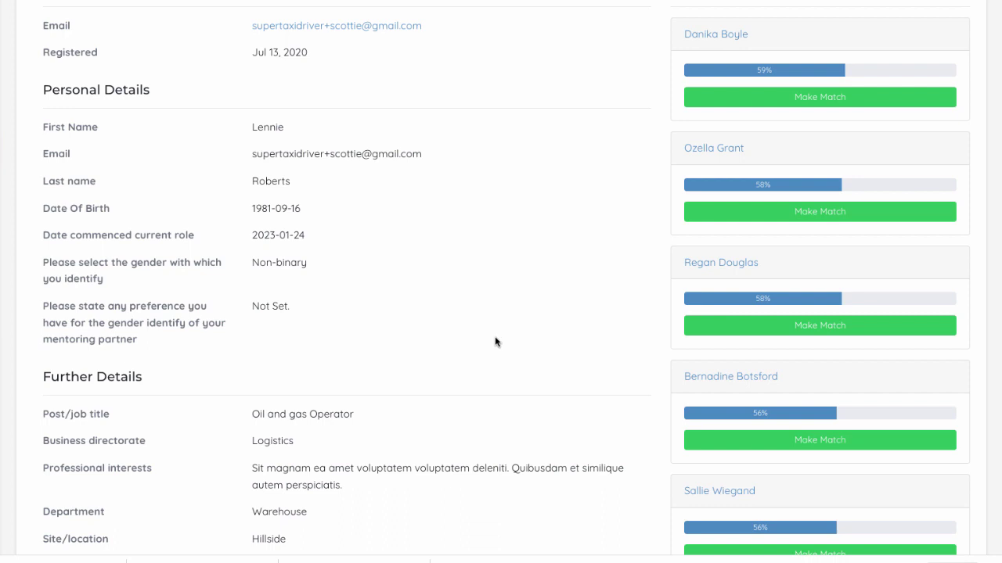
scroll(490, 336, "down", 2)
scroll(491, 337, "down", 1)
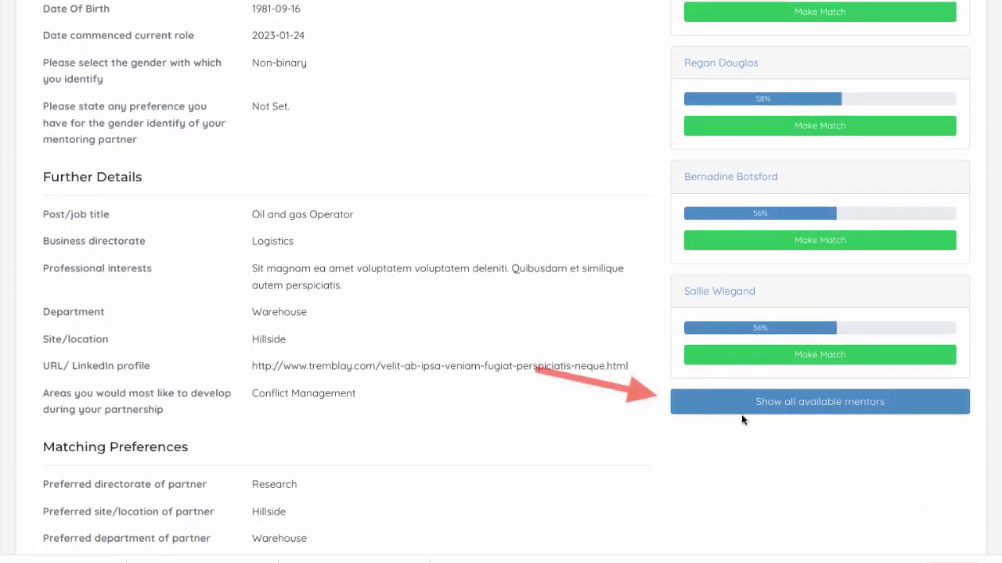
scroll(742, 417, "down", 1)
scroll(742, 414, "up", 3)
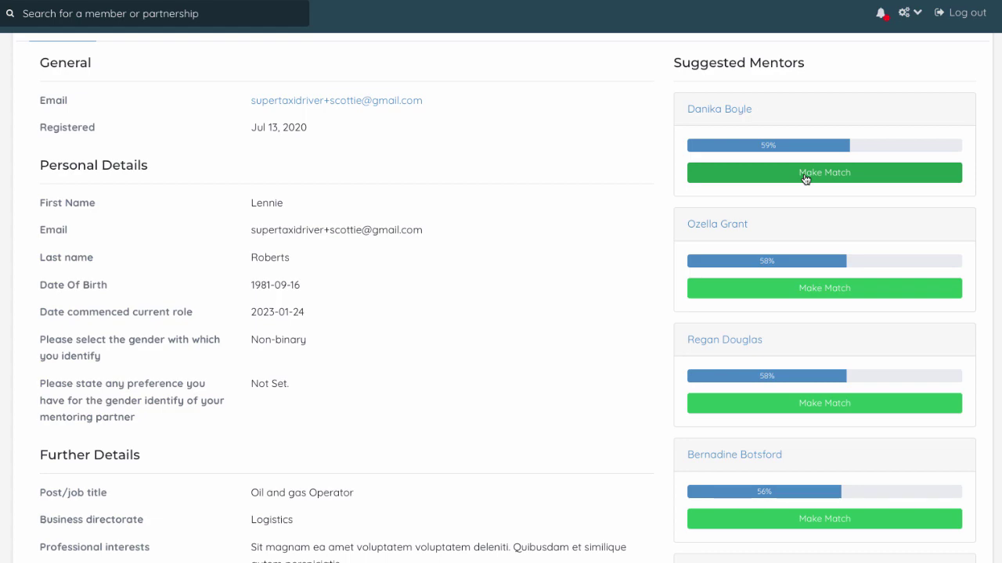
left_click(805, 179)
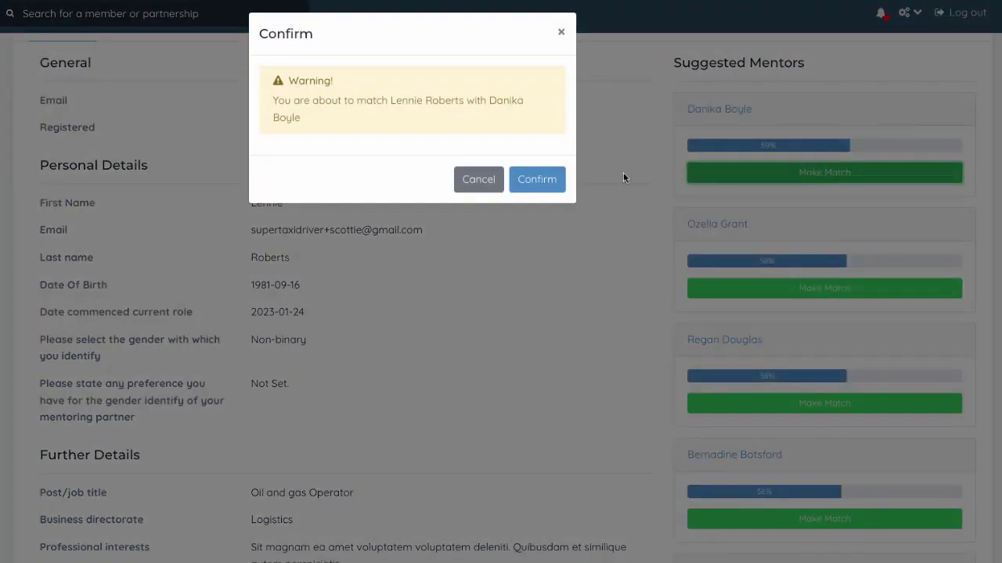
left_click(539, 182)
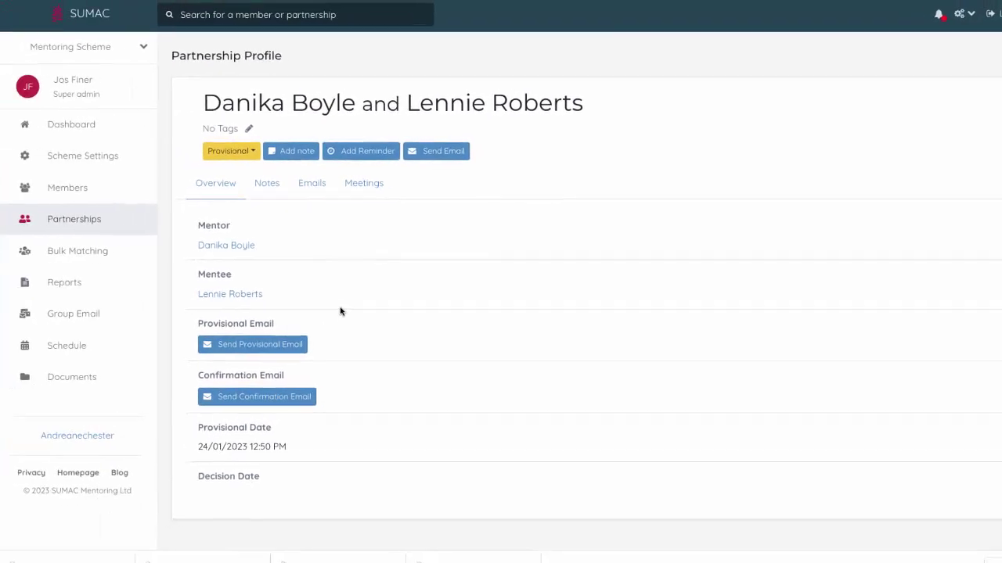
Step: Go to Bulk Matching and choose the highest-ranked mentor (86%) for the first mentee
left_click(98, 255)
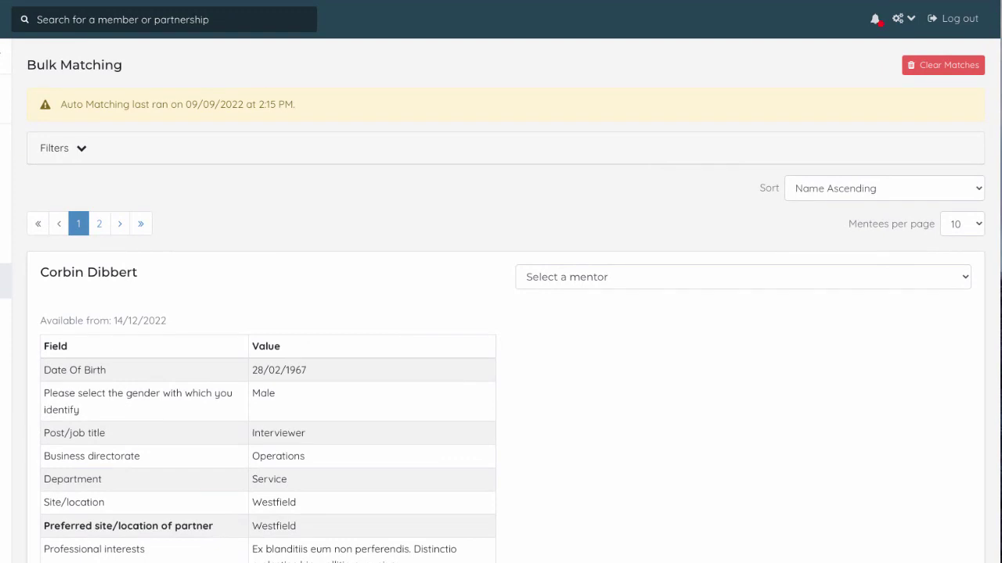
scroll(227, 337, "down", 2)
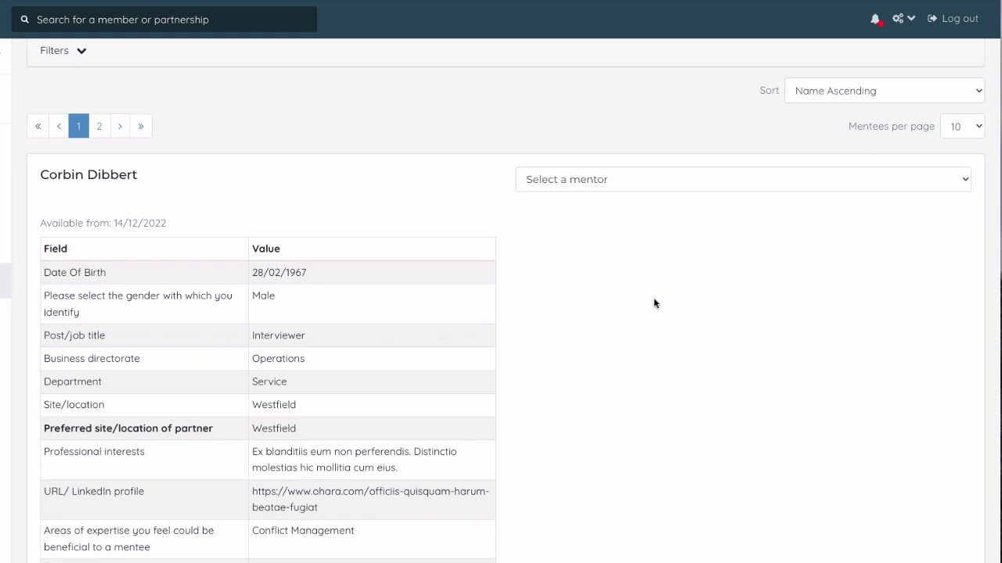
left_click(802, 186)
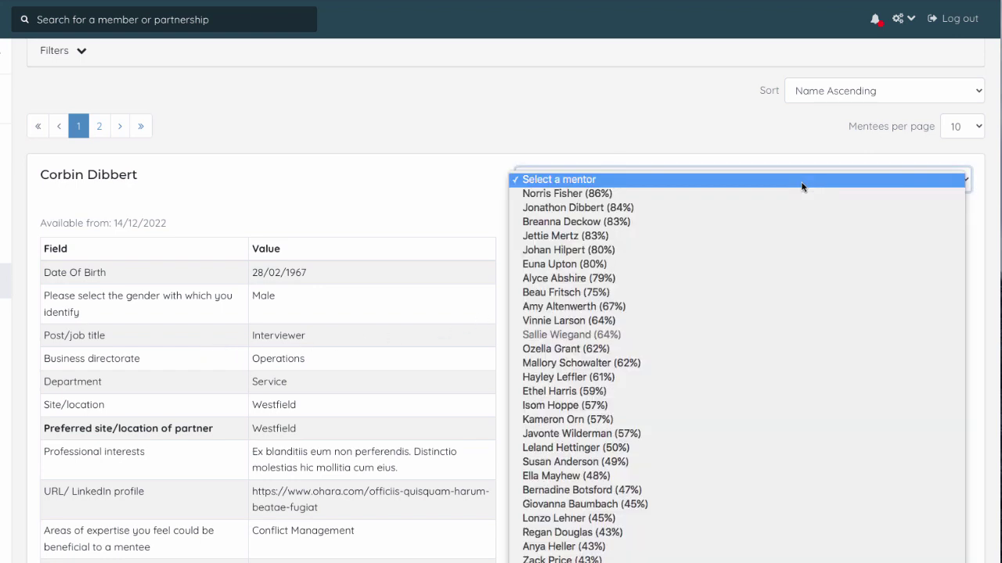
left_click(620, 194)
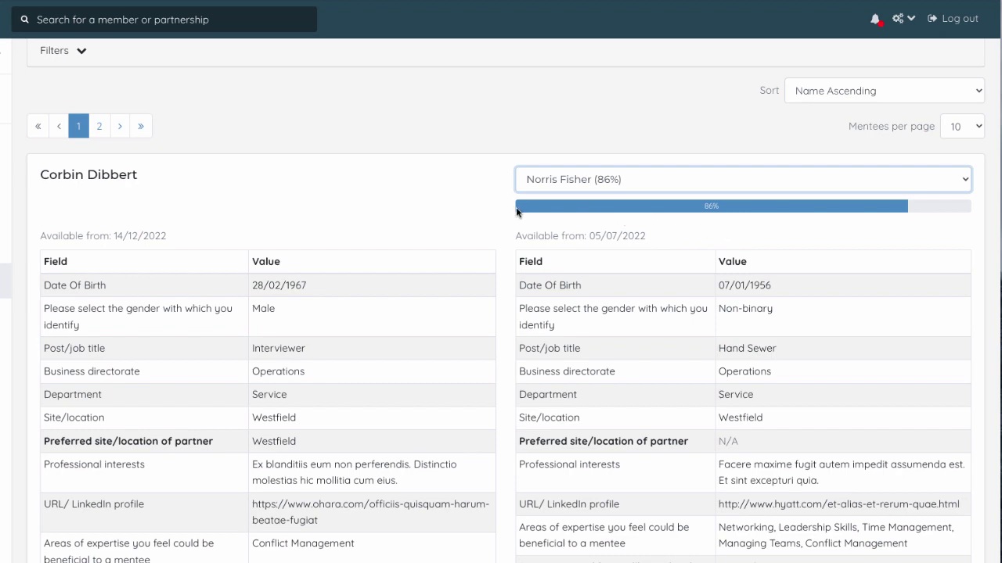
Step: Reset the first mentee's mentor choice and change it to the second-ranked mentor (84%)
left_click(606, 181)
left_click(615, 164)
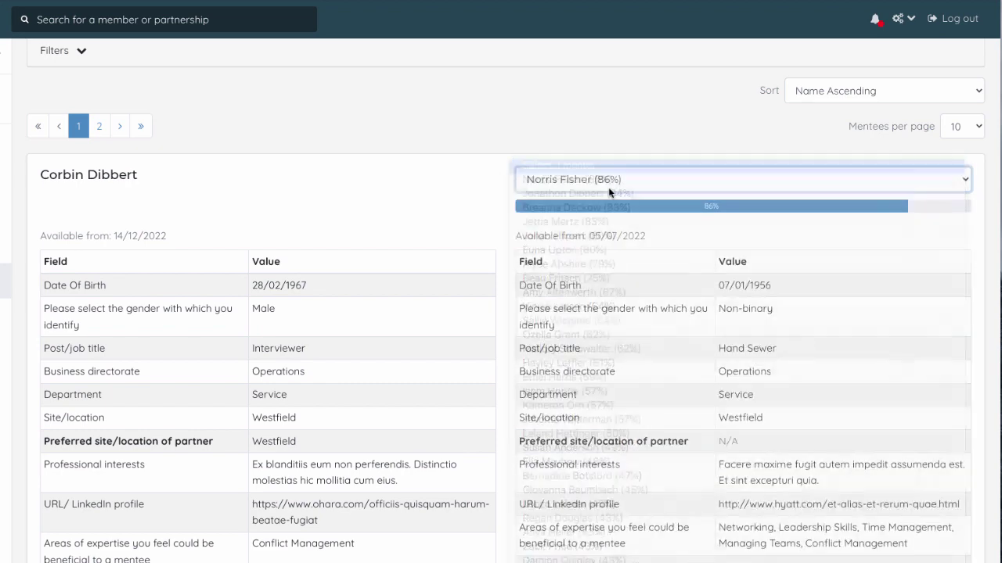
left_click(624, 182)
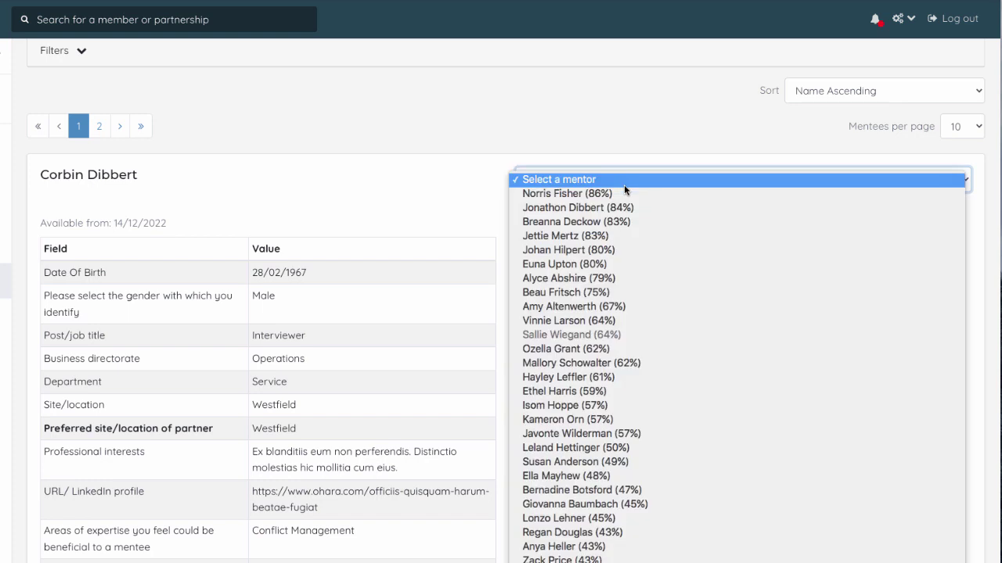
left_click(565, 194)
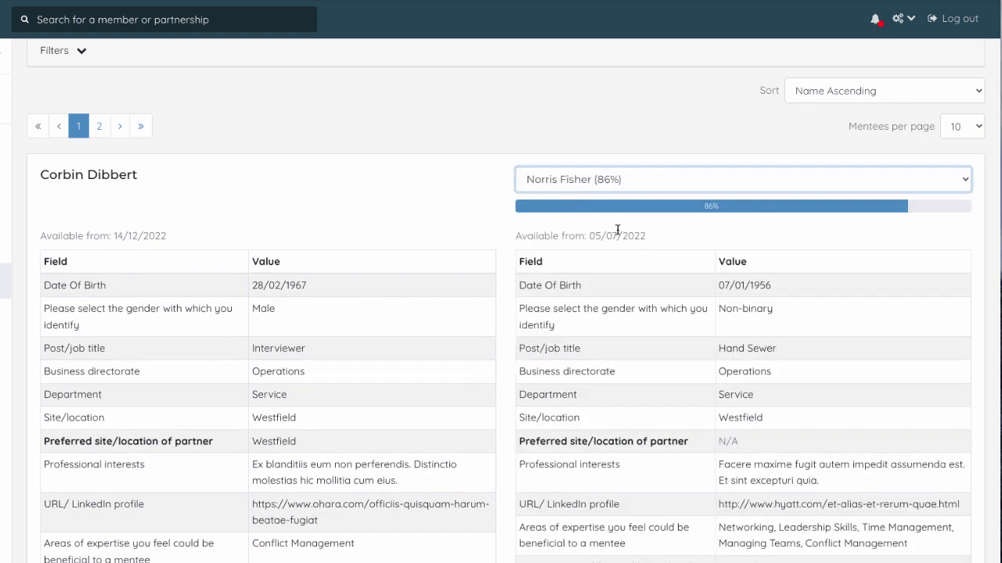
left_click(620, 180)
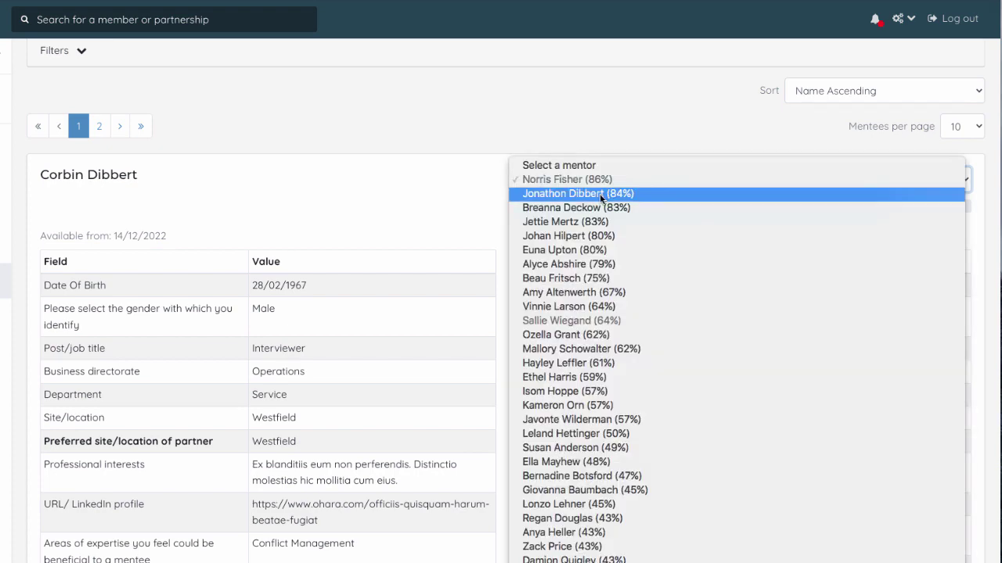
left_click(600, 194)
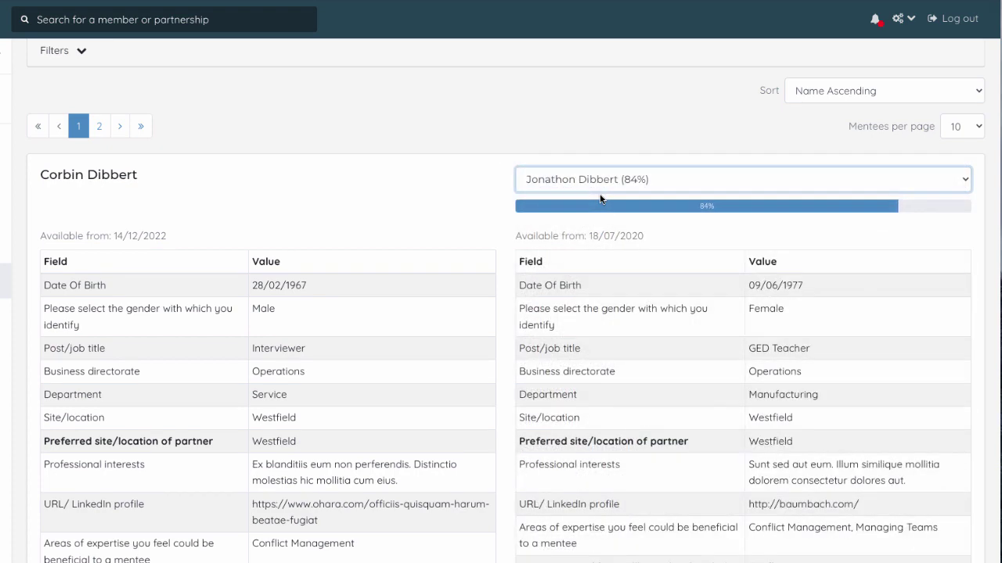
Step: Choose the highest-ranked mentors for the next two mentees, the 86% and 88% matches respectively
scroll(600, 199, "down", 10)
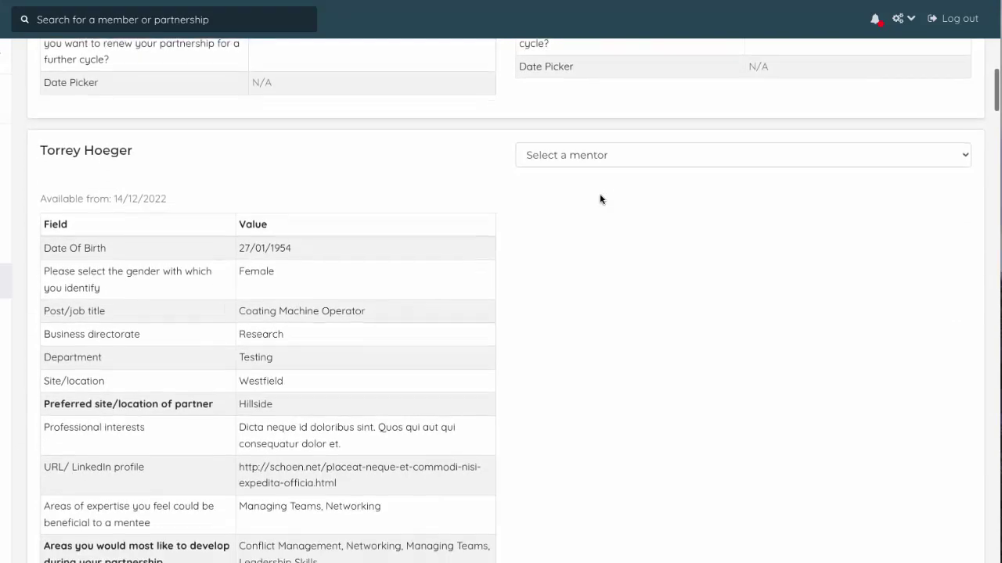
left_click(602, 156)
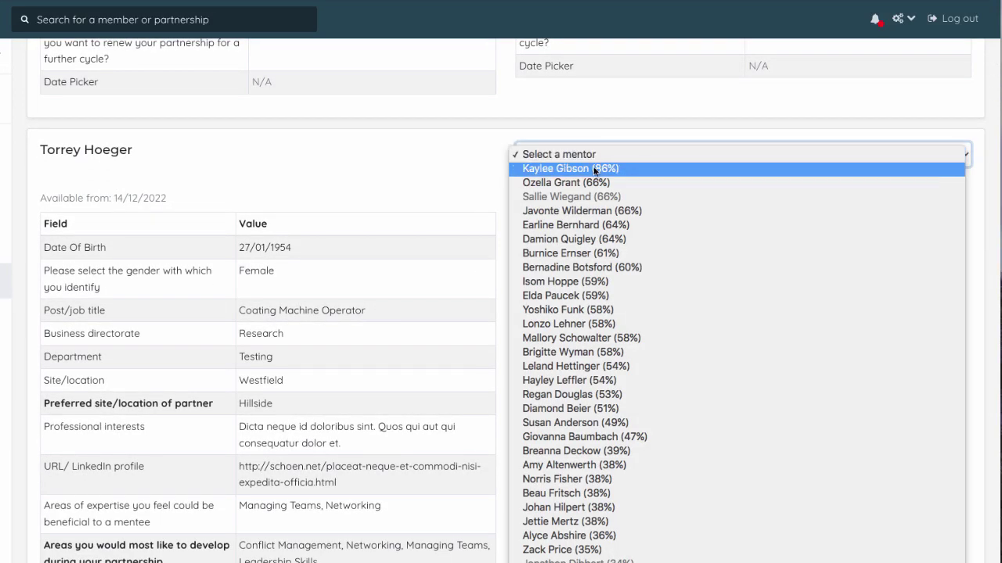
left_click(593, 169)
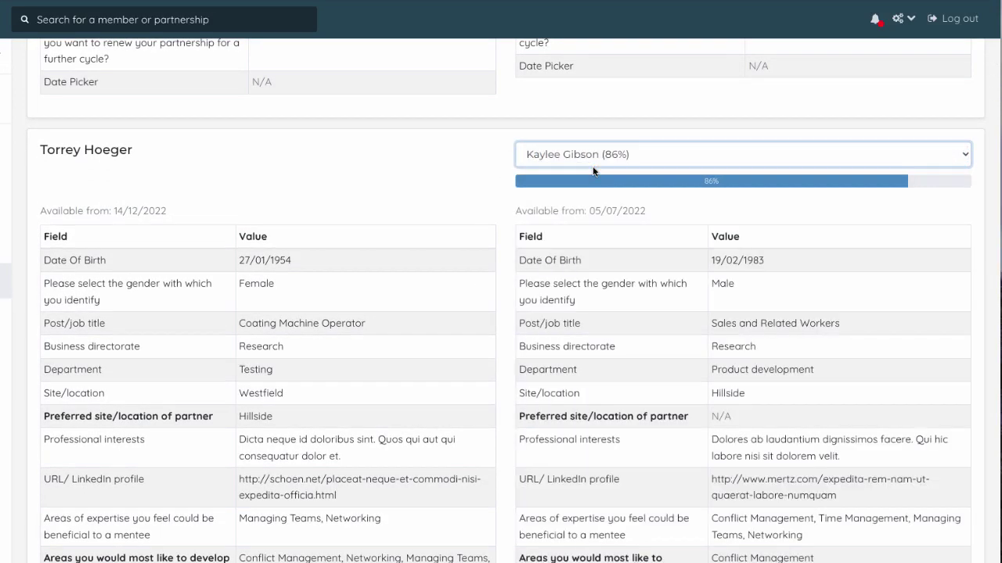
scroll(593, 171, "down", 10)
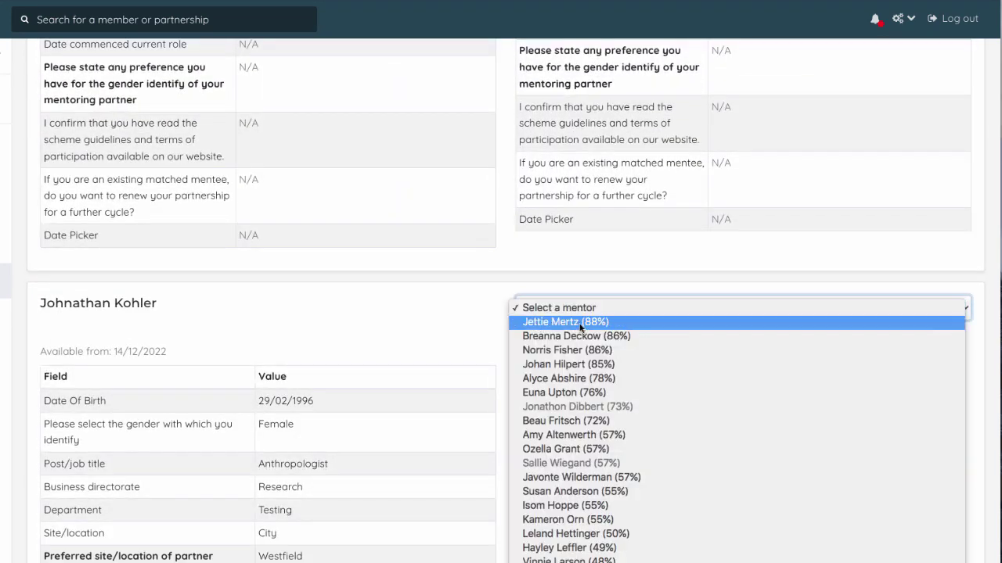
left_click(575, 324)
Step: Review the chosen mentors back at the first mentee, and go through the list down to the Match option
scroll(575, 329, "up", 7)
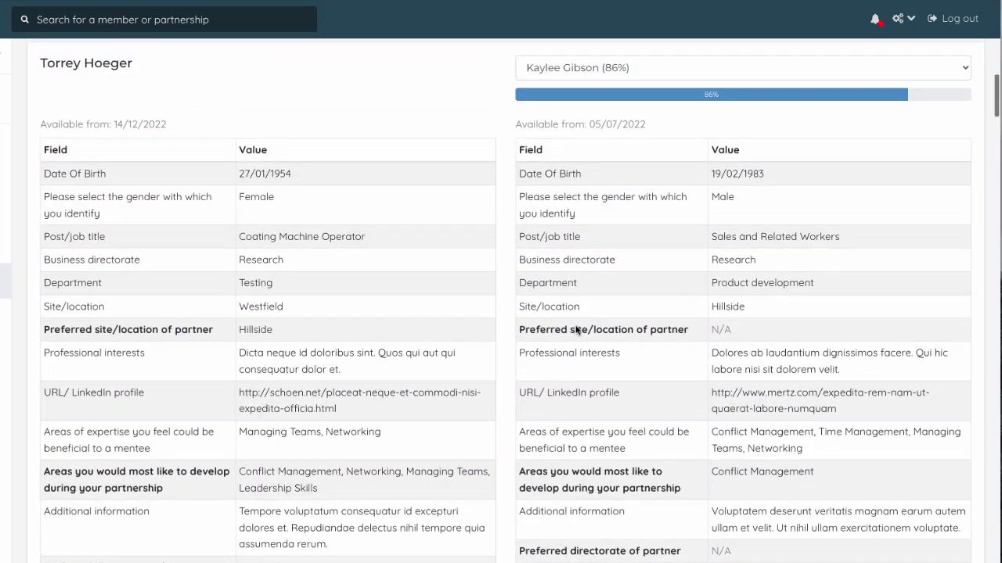
scroll(575, 328, "up", 1)
left_click(644, 141)
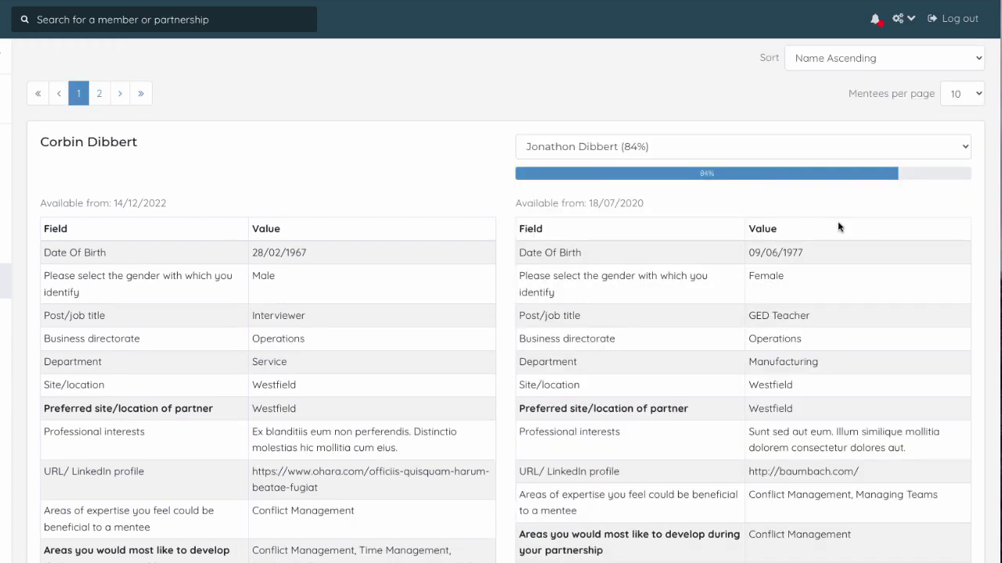
scroll(838, 227, "down", 20)
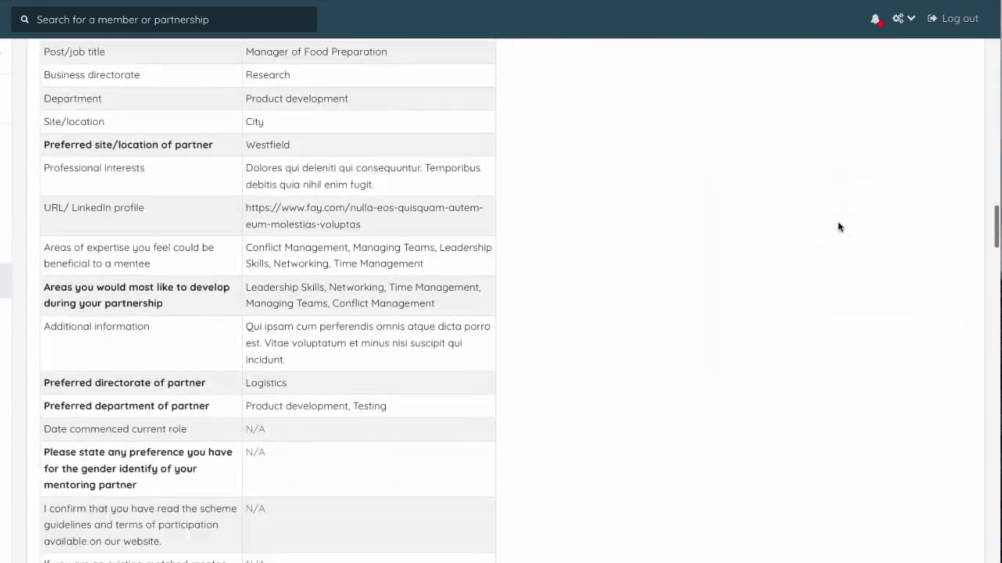
scroll(838, 227, "down", 20)
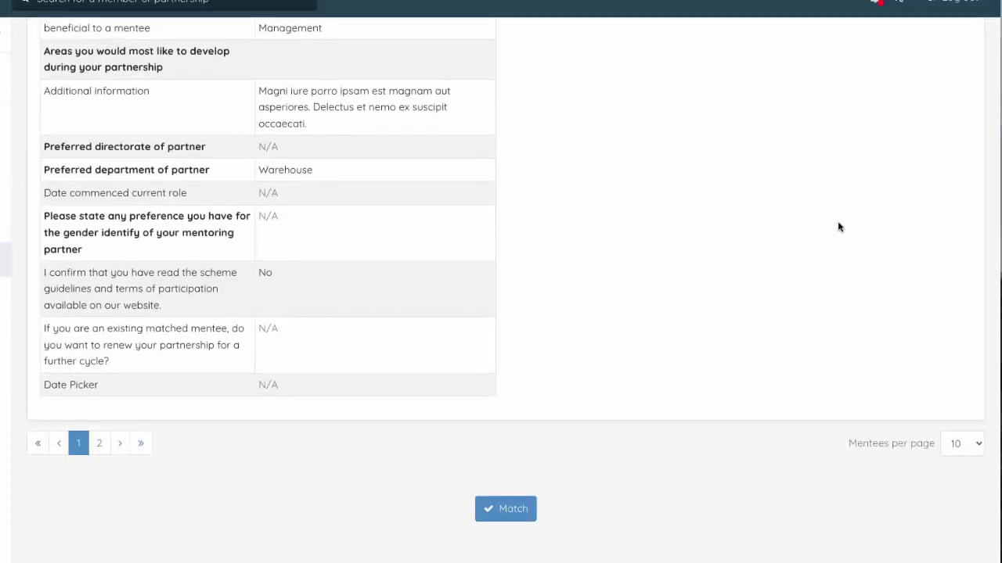